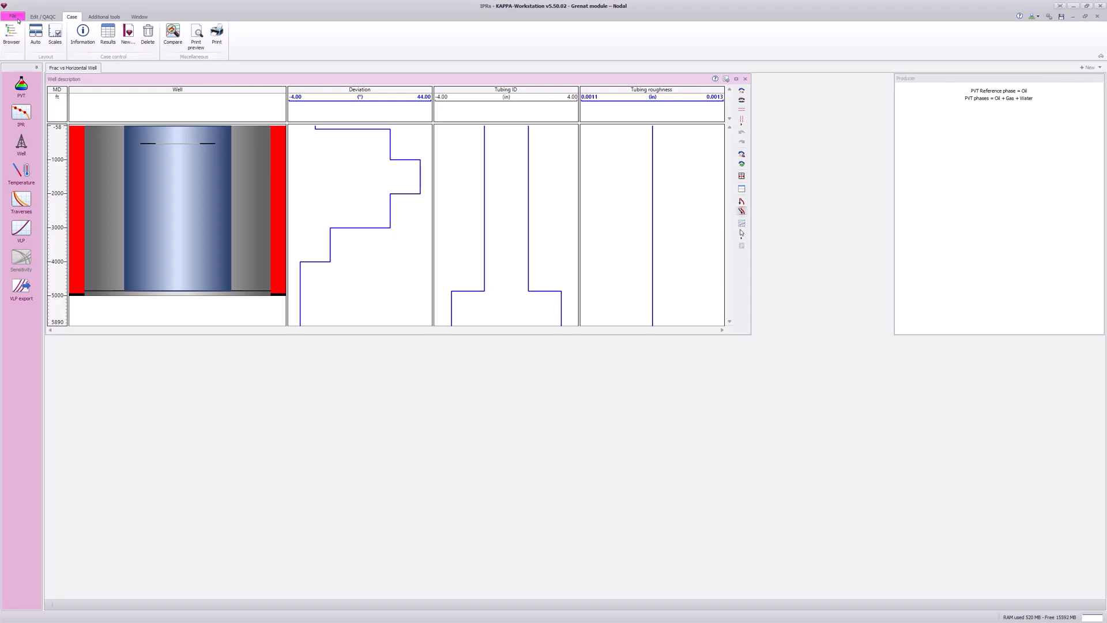
# Step: Open the PVT definition and accept the saturated oil (bubble point fluid) and water settings
pyautogui.click(21, 86)
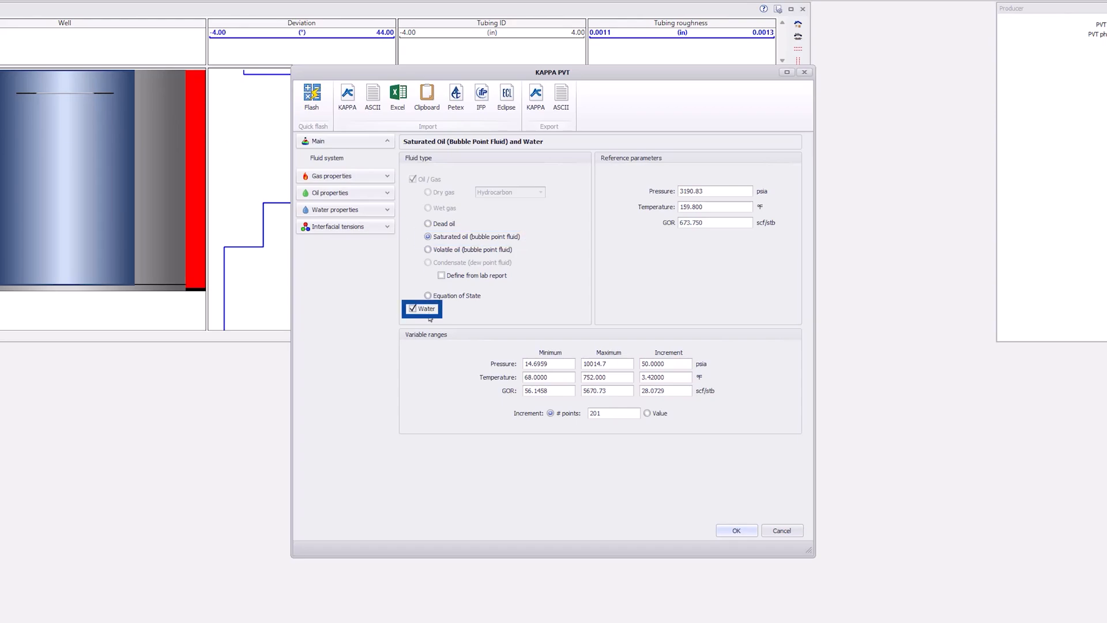
pyautogui.click(736, 530)
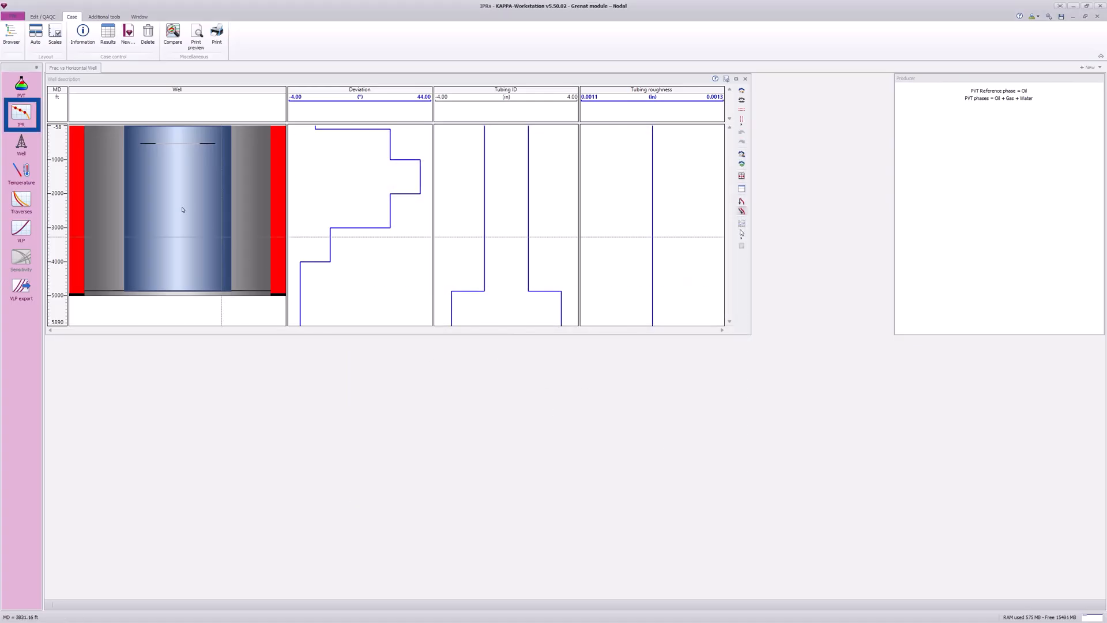
# Step: Open the IPR definition and rename the existing vertical pseudo-steady state IPR as "Fractured (negative skin)"
pyautogui.click(20, 114)
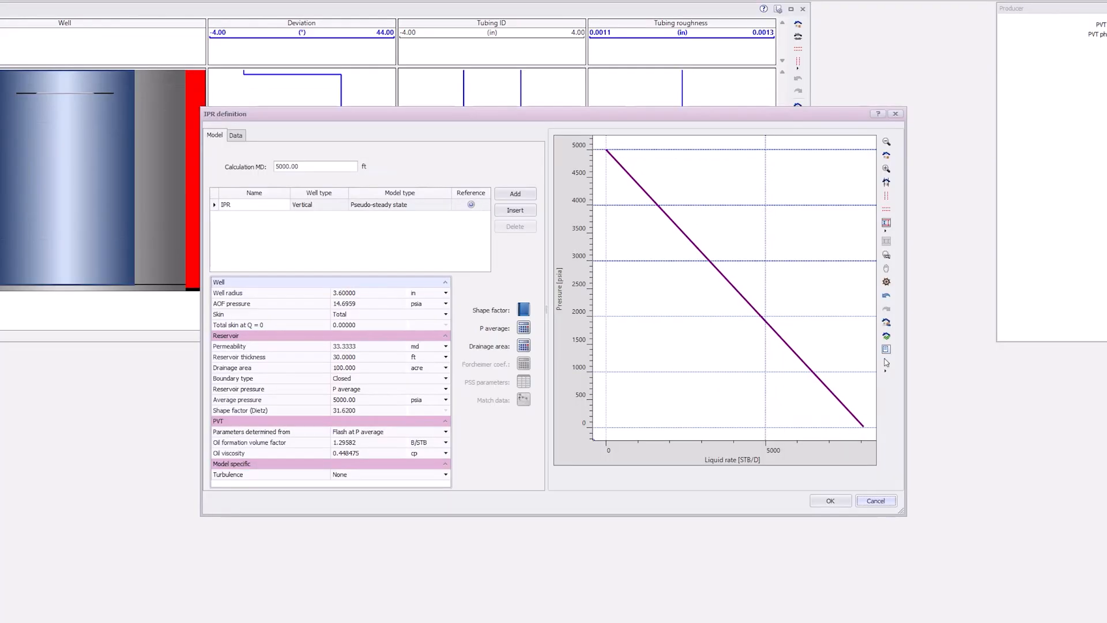
pyautogui.click(237, 206)
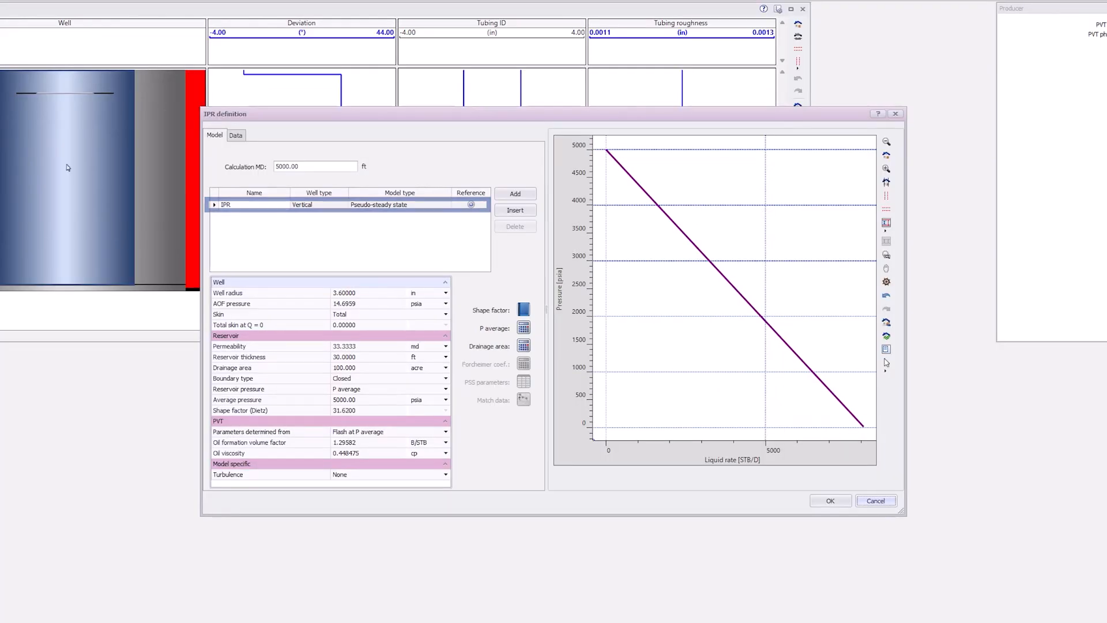
pyautogui.doubleClick(237, 207)
pyautogui.write('Fractured (negative skin)')
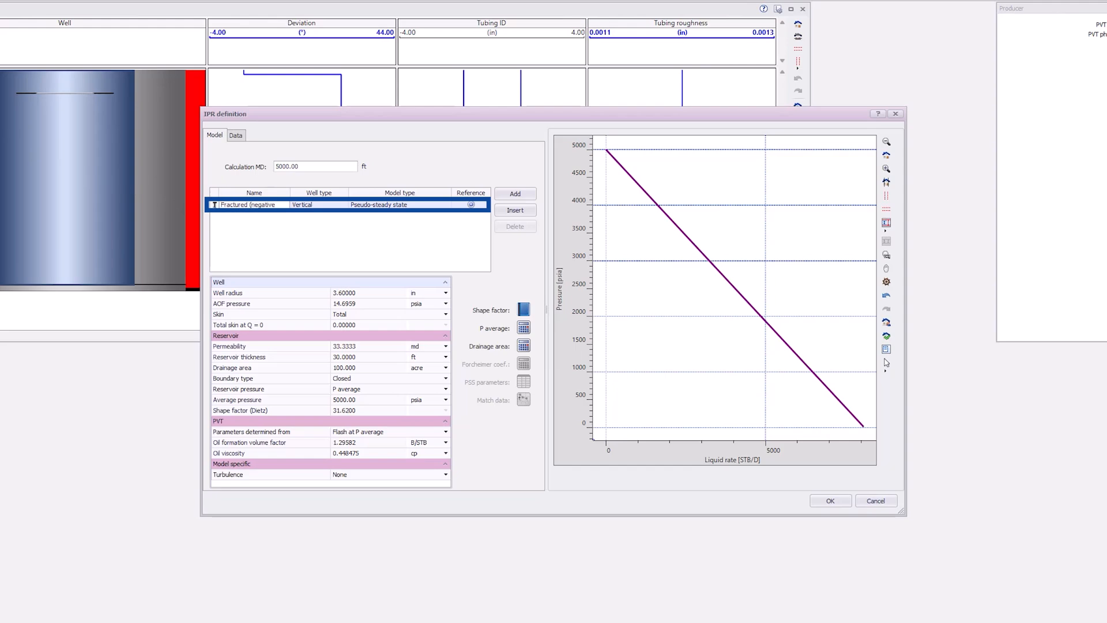
pyautogui.press('Return')
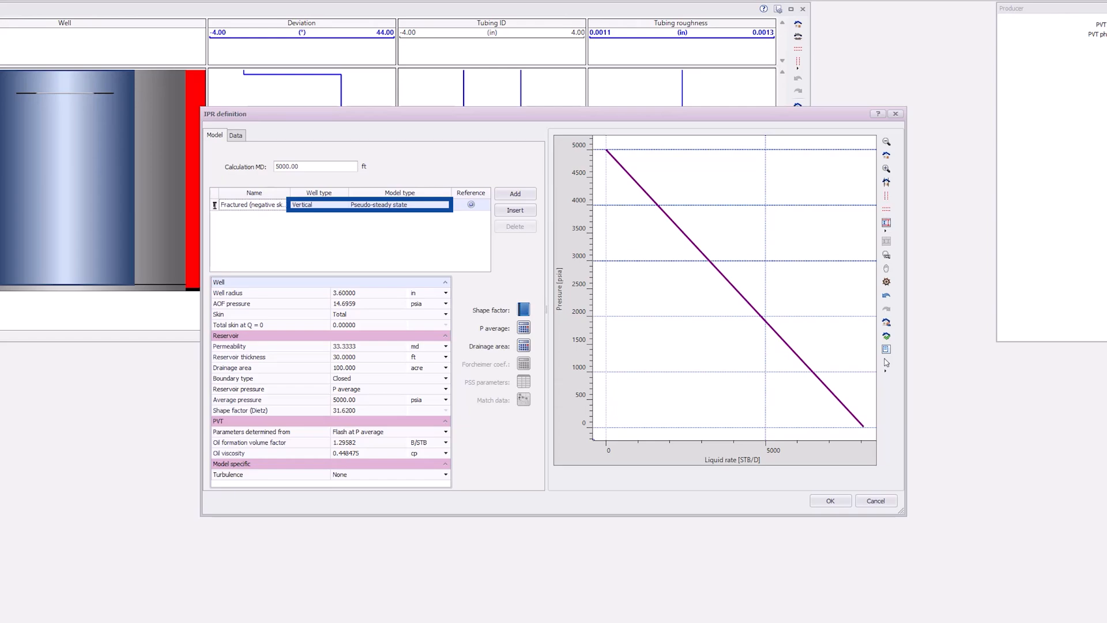
# Step: For the negative-skin IPR, set the total skin to -4.5, permeability to 25 md and reservoir thickness to 50 ft
pyautogui.click(369, 325)
pyautogui.click(369, 326)
pyautogui.moveTo(369, 325); pyautogui.dragTo(335, 326)
pyautogui.write('-4.')
pyautogui.press('Return')
pyautogui.write('25')
pyautogui.press('Return')
pyautogui.write('50')
pyautogui.press('Return')
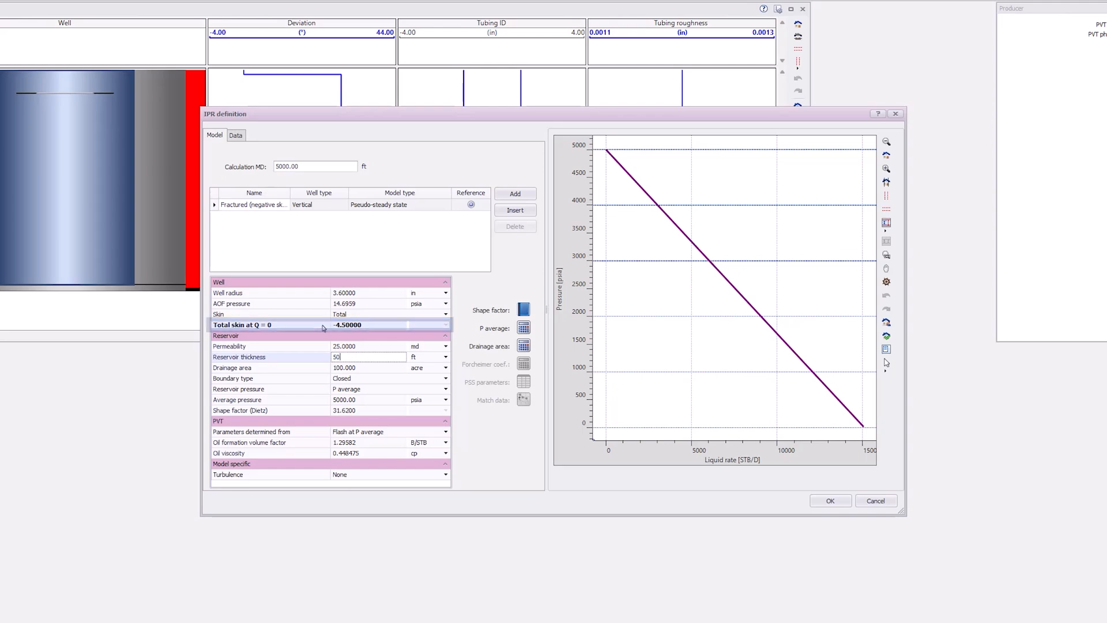
# Step: Add a second IPR named "Horizontal" with the Horizontal well type and the Joshi model
pyautogui.click(513, 195)
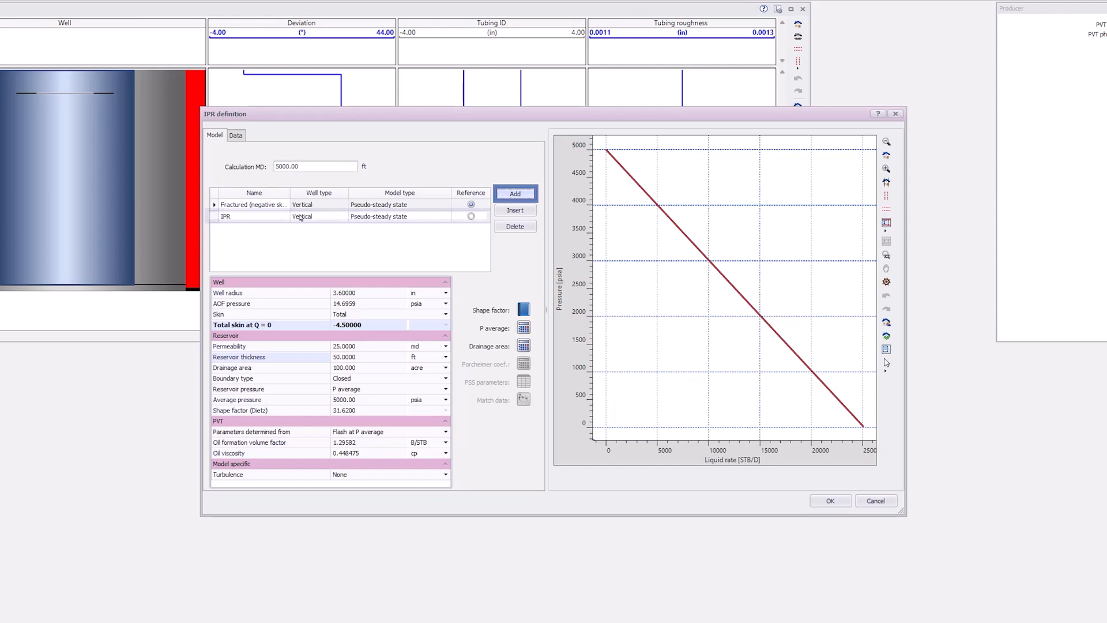
pyautogui.click(241, 216)
pyautogui.moveTo(237, 217); pyautogui.dragTo(222, 216)
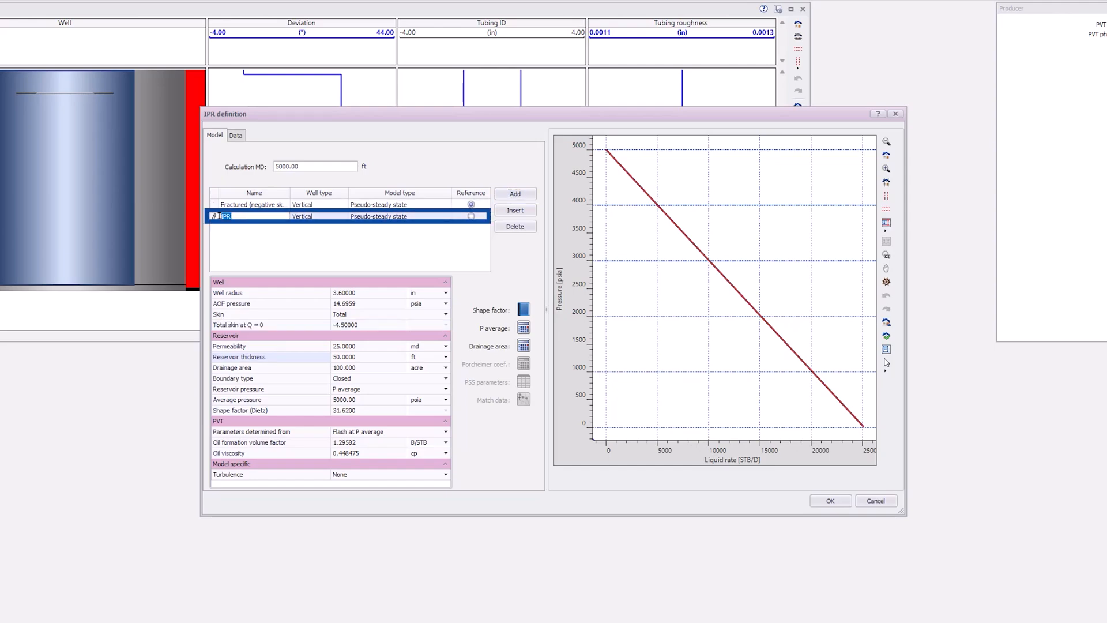
pyautogui.write('Horizontal')
pyautogui.click(337, 217)
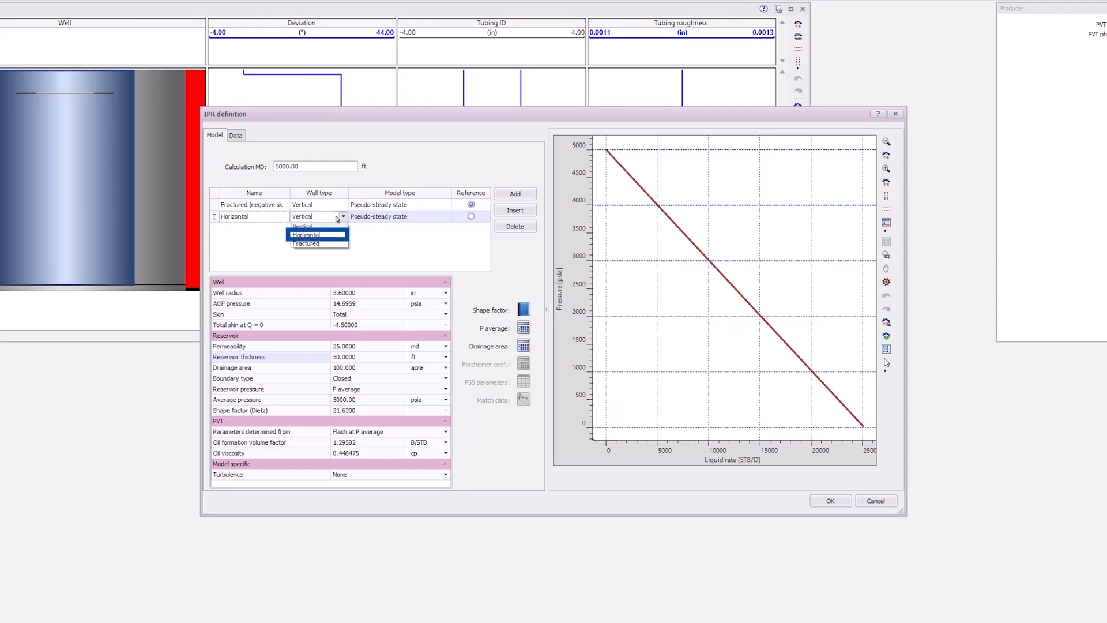
pyautogui.click(340, 235)
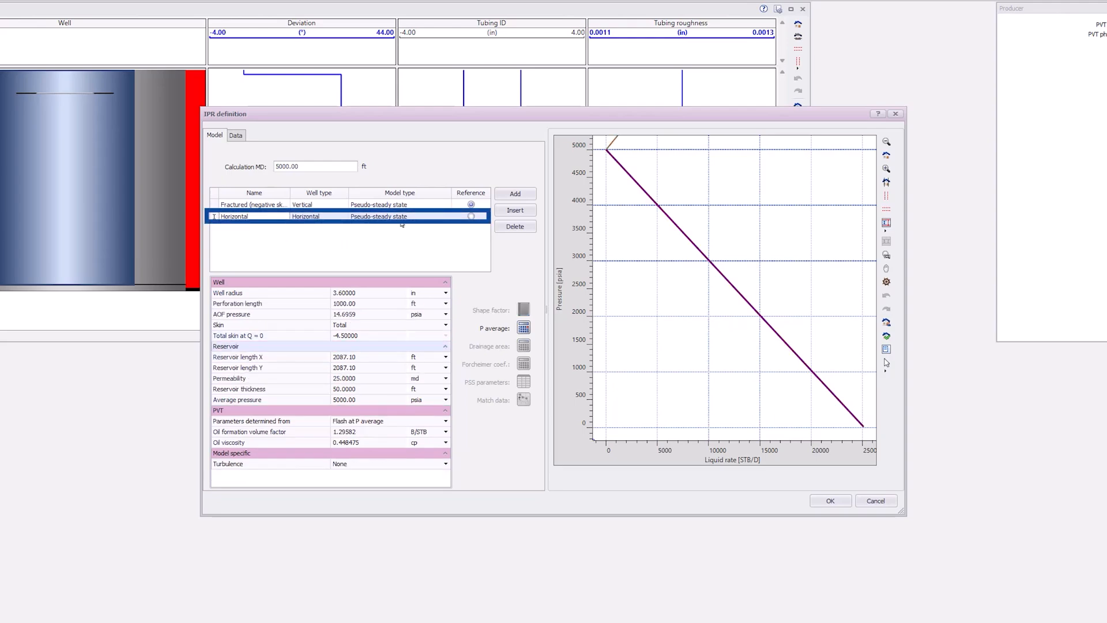
pyautogui.click(418, 221)
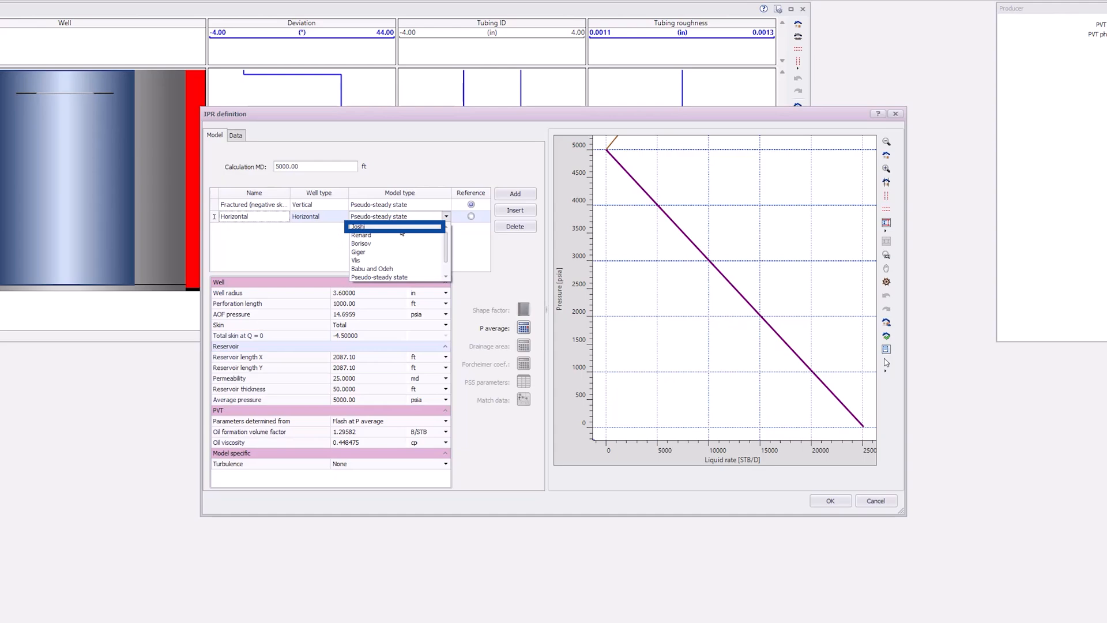
pyautogui.click(401, 229)
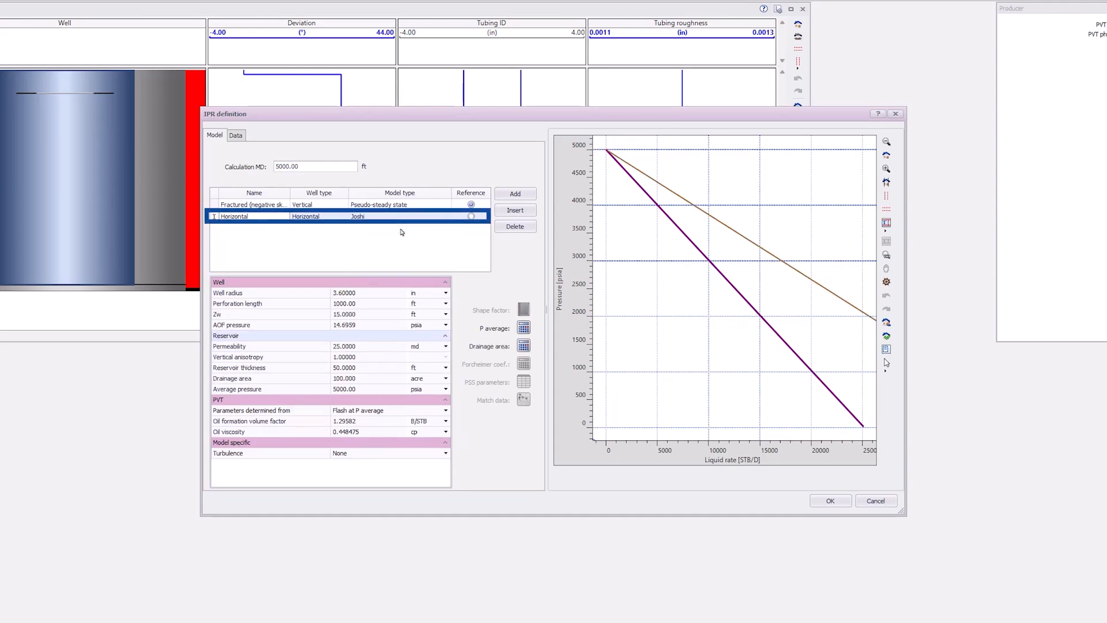
# Step: Set the Horizontal IPR's vertical anisotropy to 0.1 and its perforation length to 500 ft
pyautogui.click(294, 356)
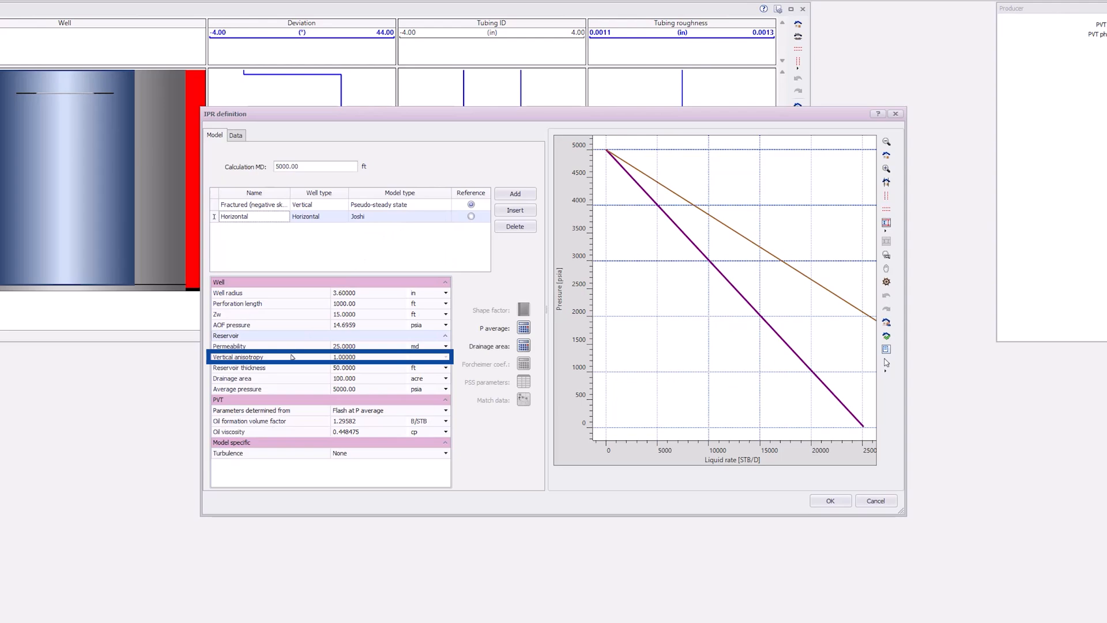
pyautogui.click(372, 357)
pyautogui.moveTo(372, 358); pyautogui.dragTo(331, 357)
pyautogui.write('0.1')
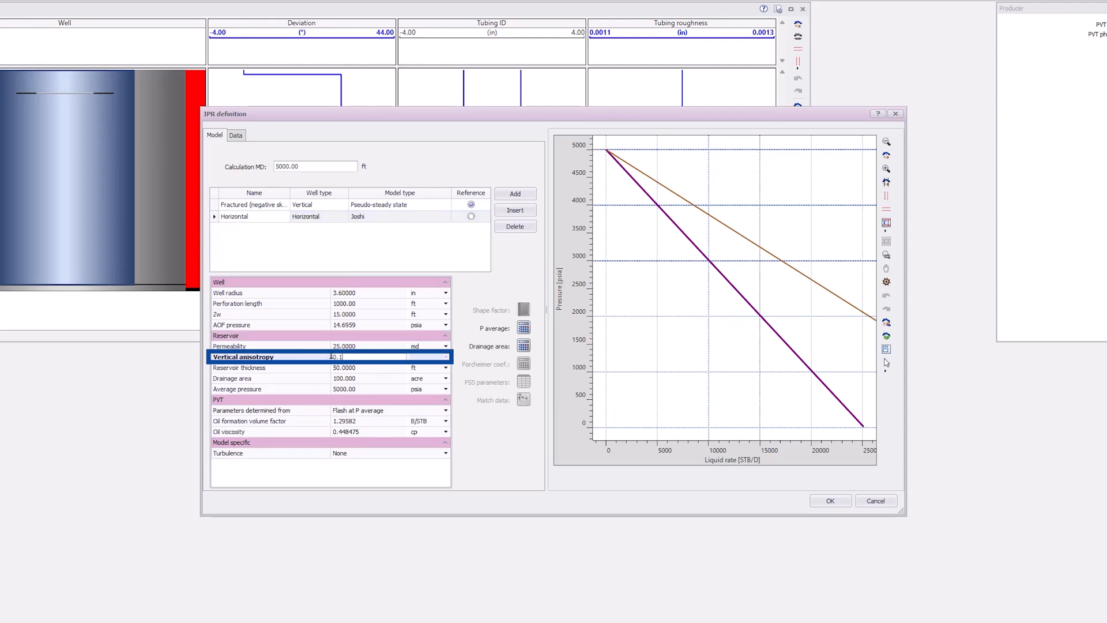
pyautogui.click(327, 304)
pyautogui.click(328, 303)
pyautogui.write('500')
pyautogui.press('Tab')
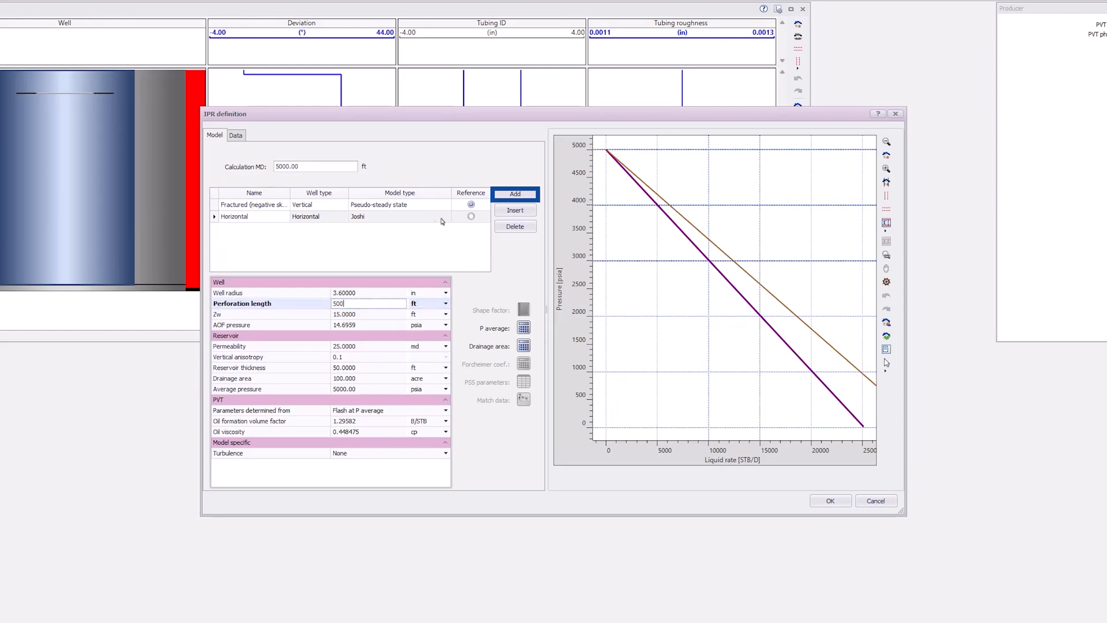
# Step: Add a third IPR named "Fractured Xf" with the Fractured well type and the Pseudo-steady state model
pyautogui.press('Return')
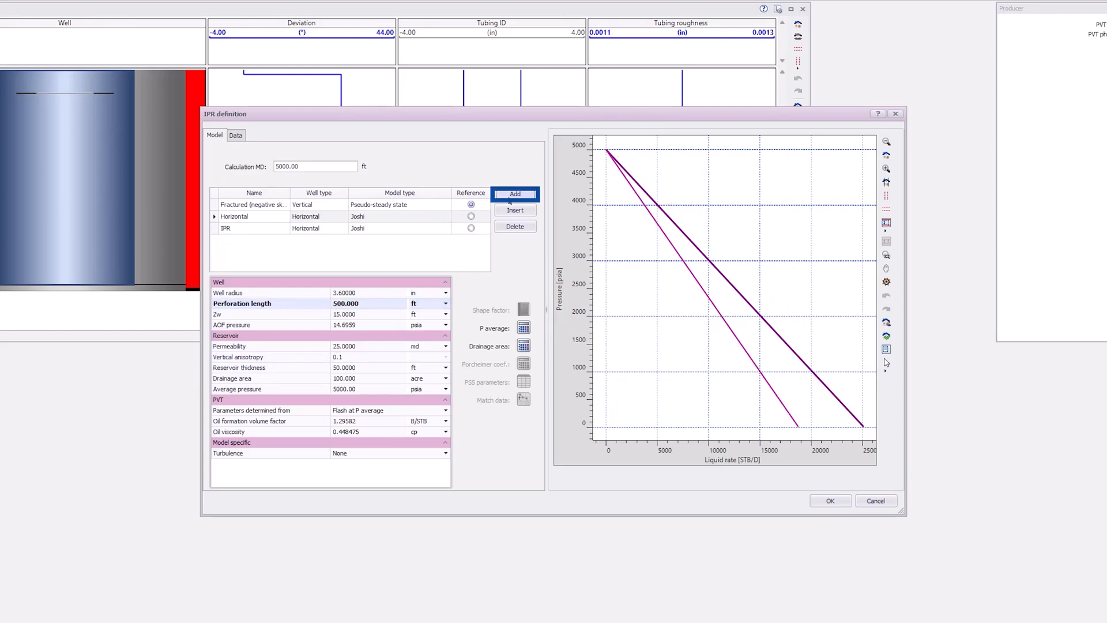
pyautogui.click(223, 229)
pyautogui.write('Fra')
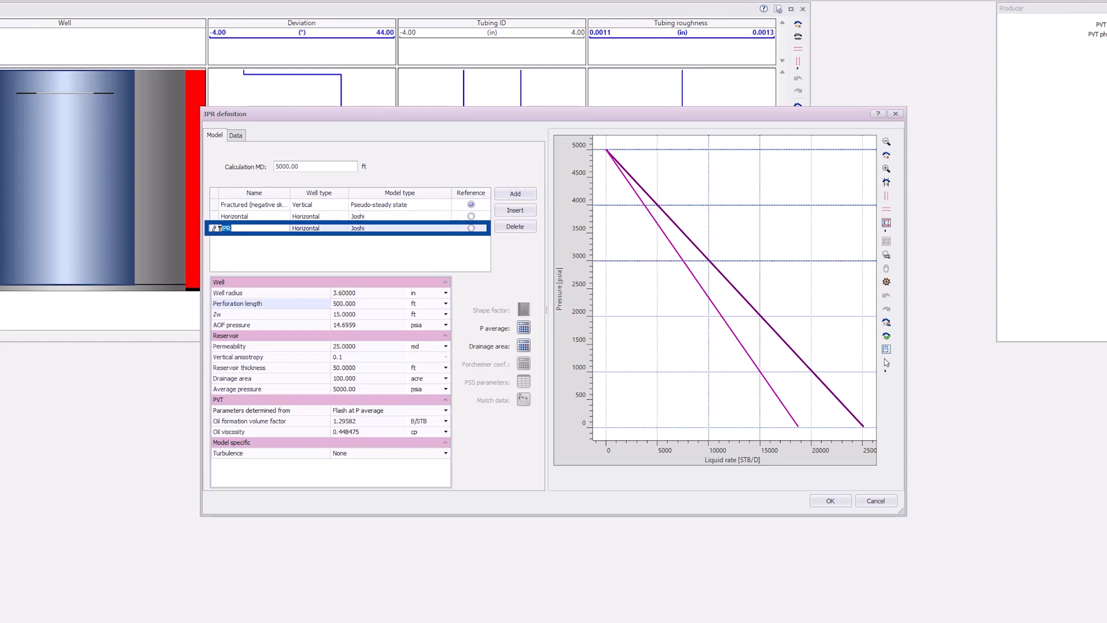
pyautogui.write('ctured Xf')
pyautogui.click(335, 231)
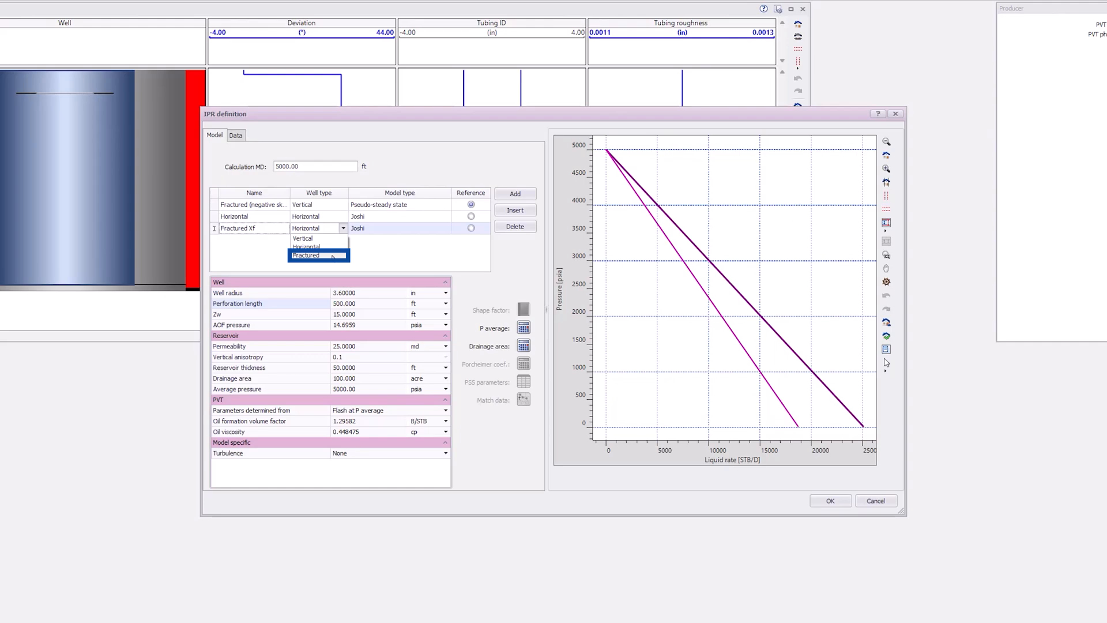
pyautogui.click(333, 255)
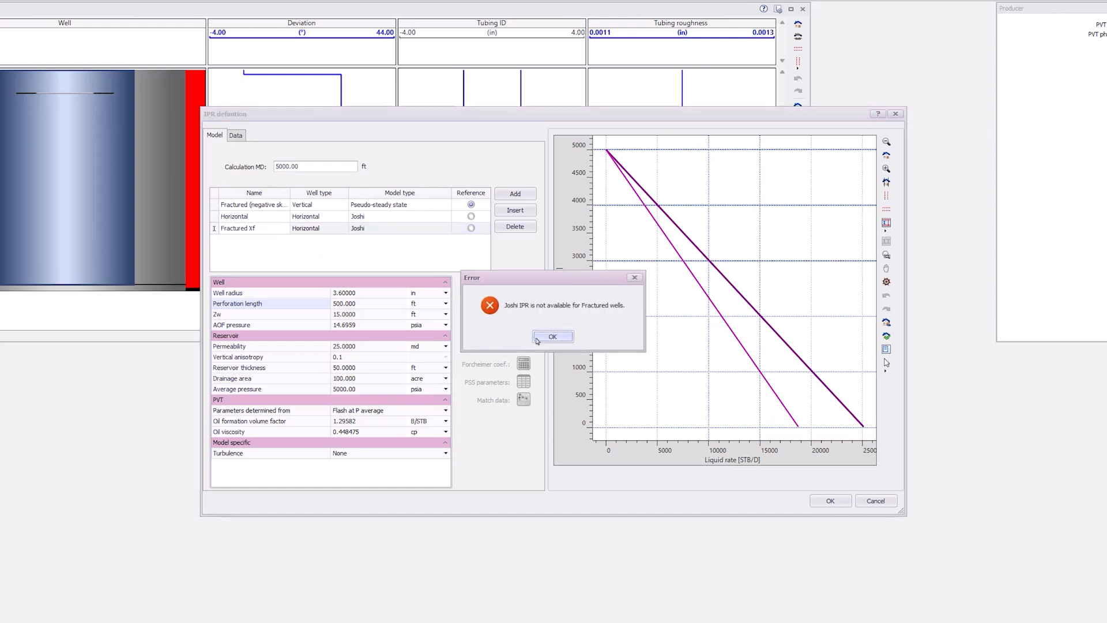
pyautogui.click(552, 337)
pyautogui.click(425, 229)
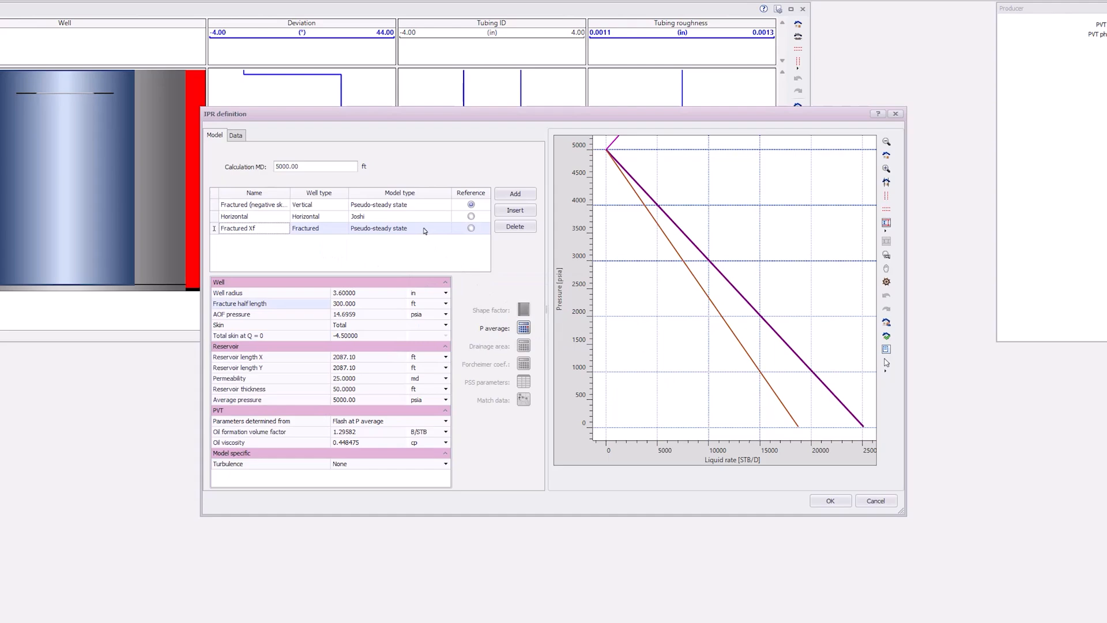
# Step: Set the Fractured Xf IPR's fracture half length to 100 ft and its total skin to 0
pyautogui.click(338, 303)
pyautogui.click(338, 304)
pyautogui.write('100')
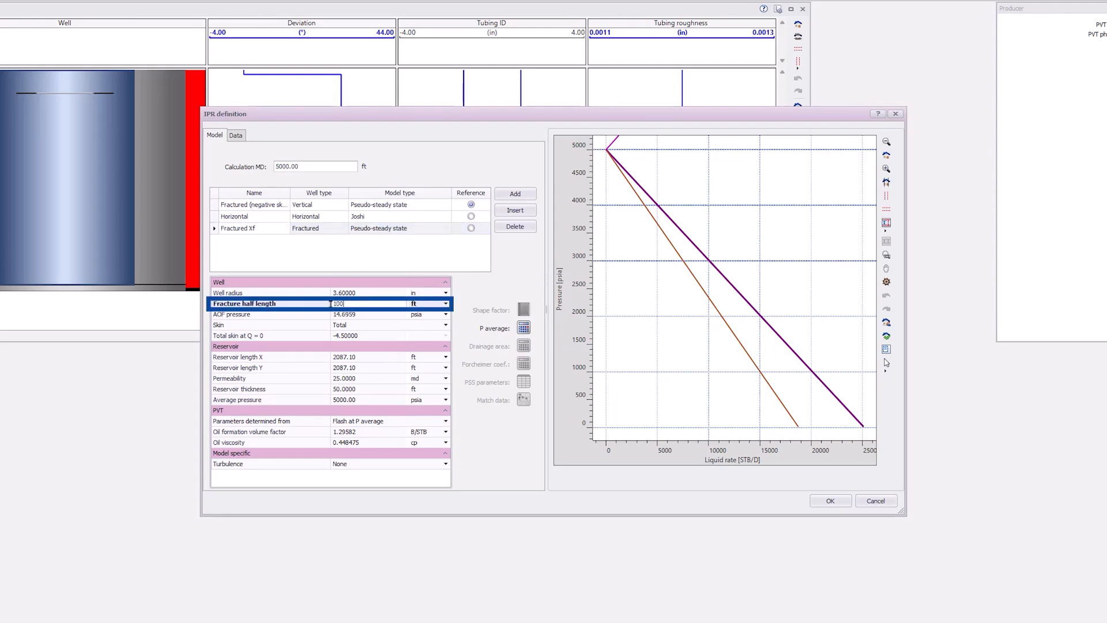
pyautogui.click(363, 336)
pyautogui.click(330, 336)
pyautogui.write('0')
pyautogui.press('Return')
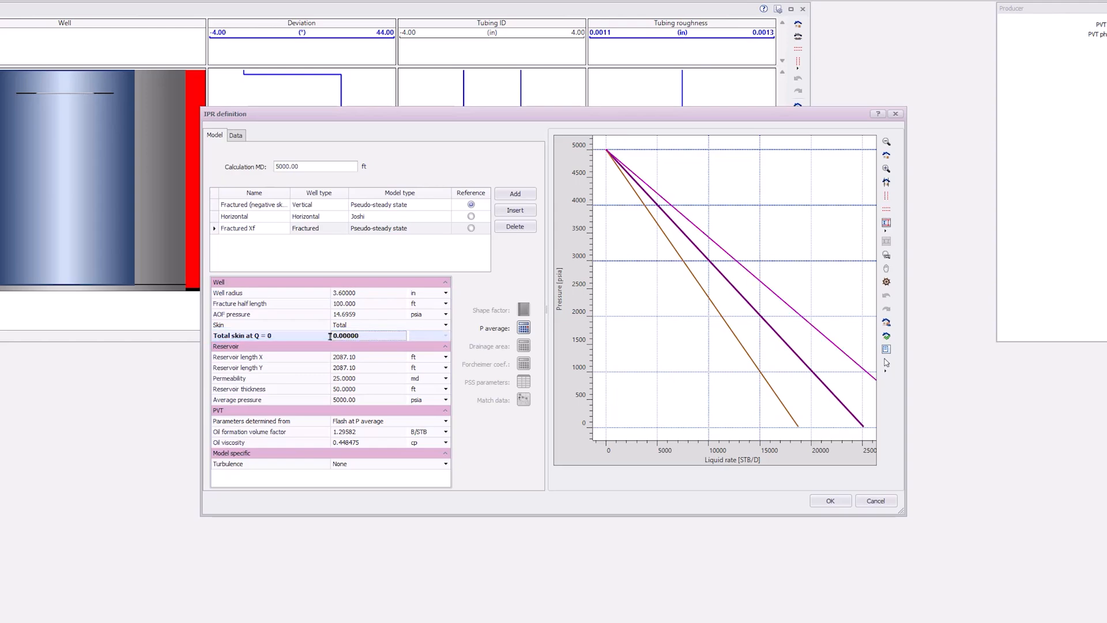
# Step: Show the legend on the IPR plot and move it to the plot's upper-right area, clear of the curves
pyautogui.rightClick(637, 320)
pyautogui.click(676, 330)
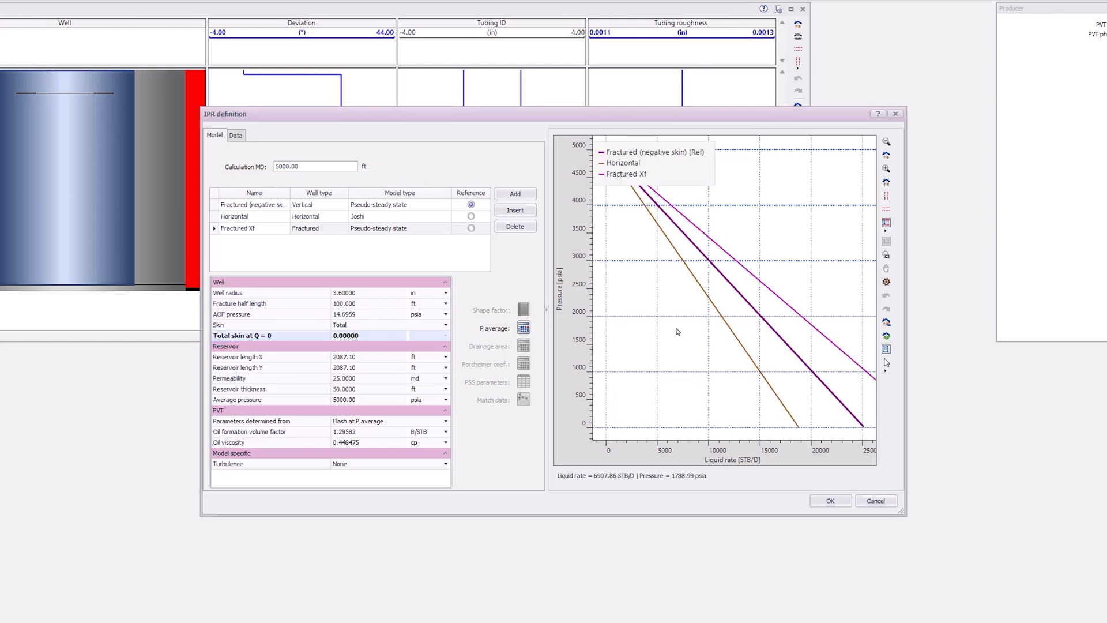
pyautogui.moveTo(664, 173); pyautogui.dragTo(802, 184)
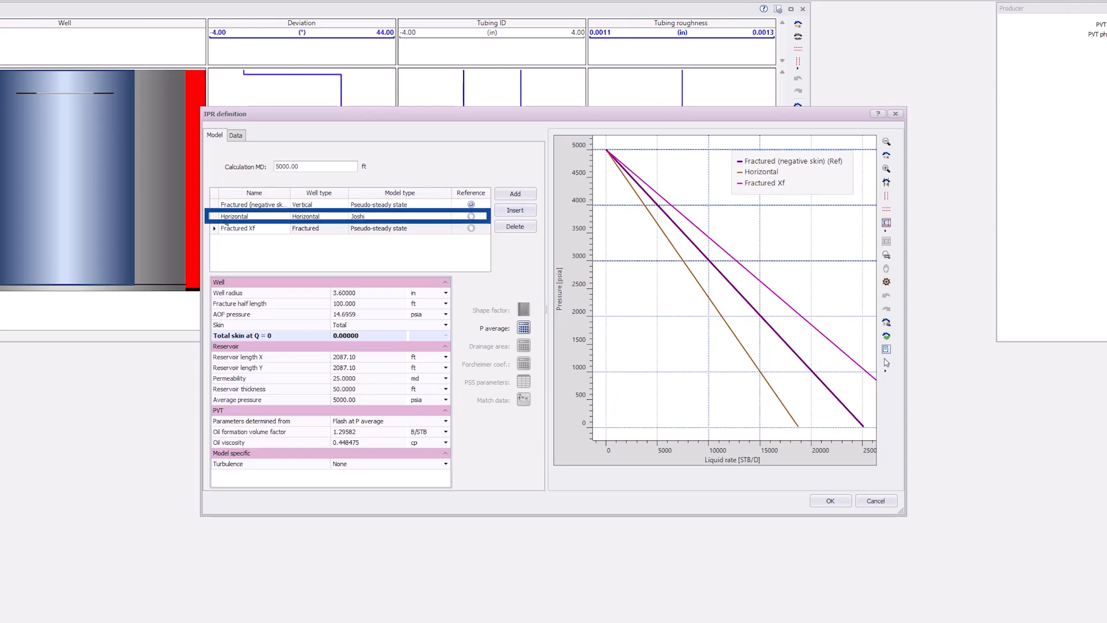
# Step: Set the Horizontal IPR's perforation length to 750 ft
pyautogui.click(214, 220)
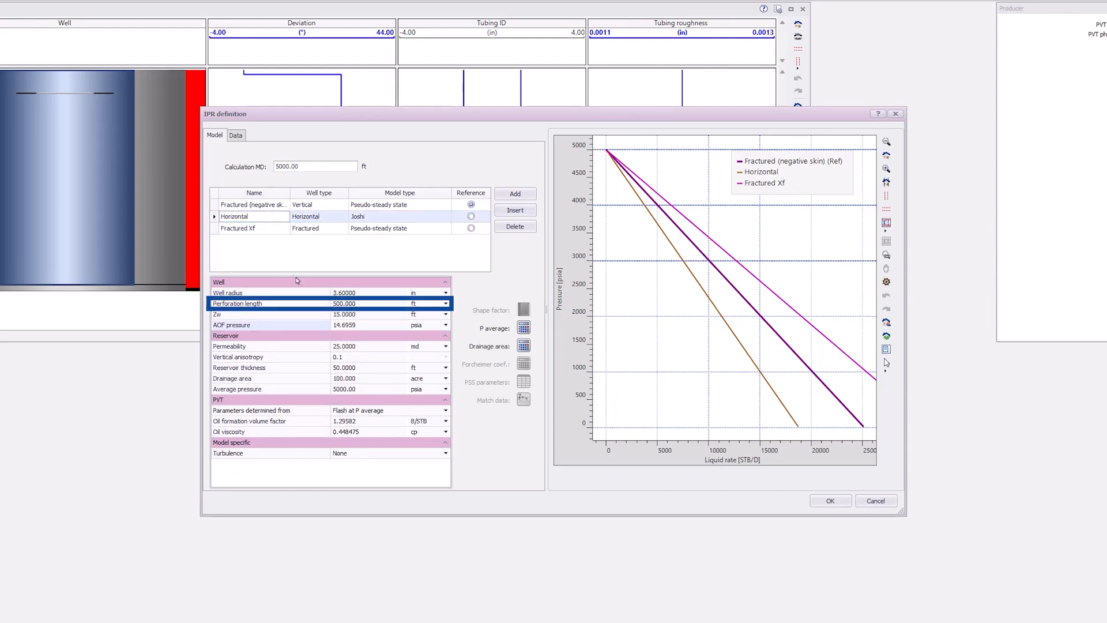
pyautogui.click(328, 304)
pyautogui.write('750')
pyautogui.press('Return')
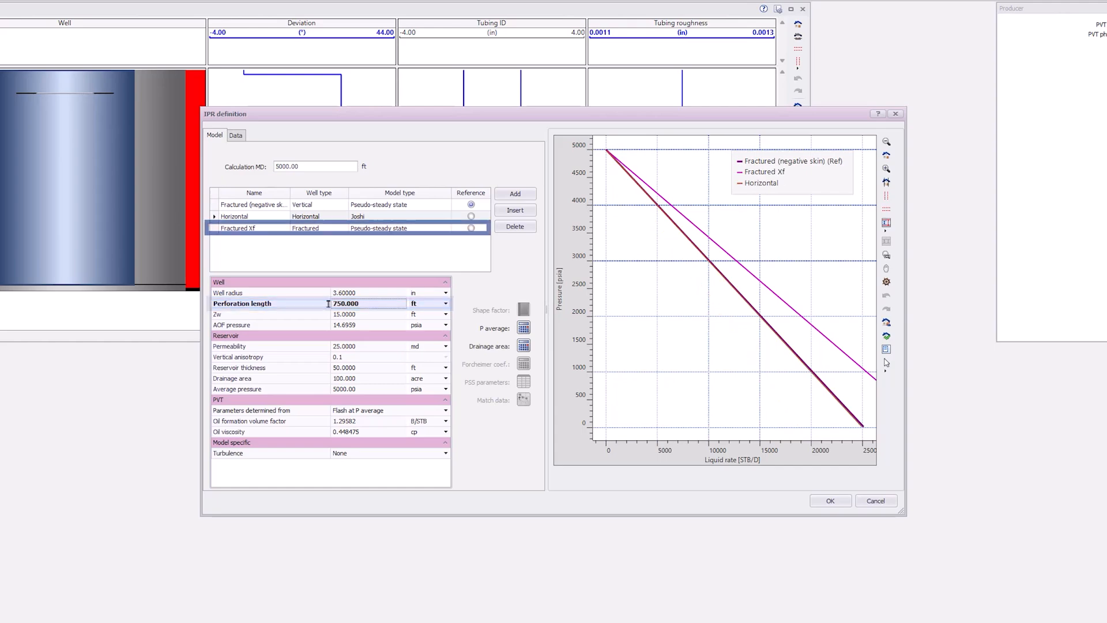
# Step: Set the Fractured Xf IPR's fracture half length to 53 ft and accept the IPR definition
pyautogui.click(213, 232)
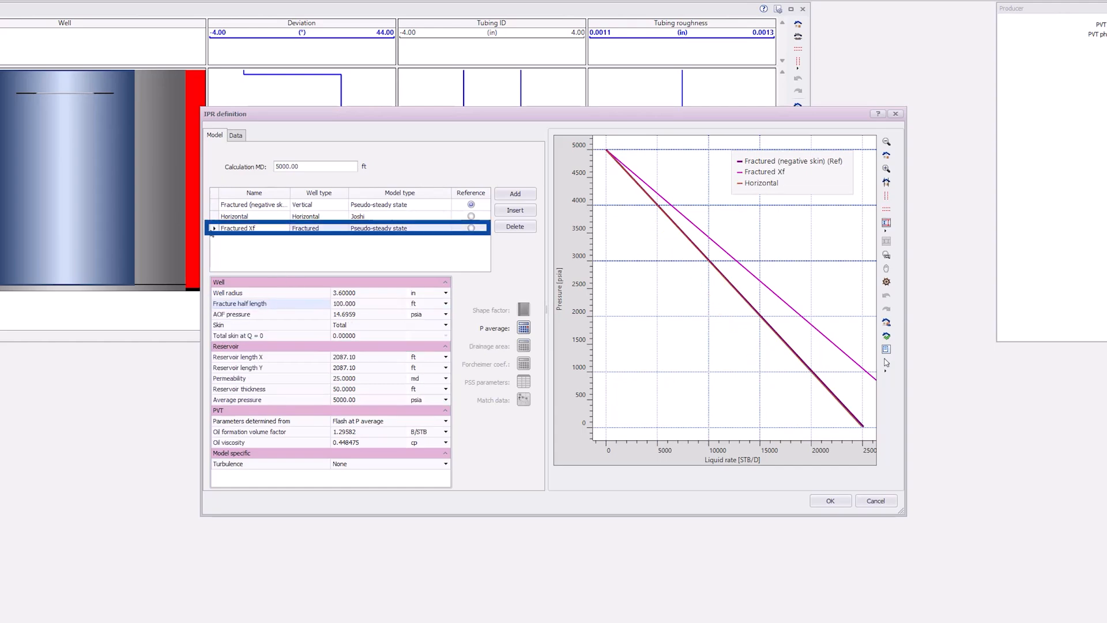
pyautogui.click(360, 306)
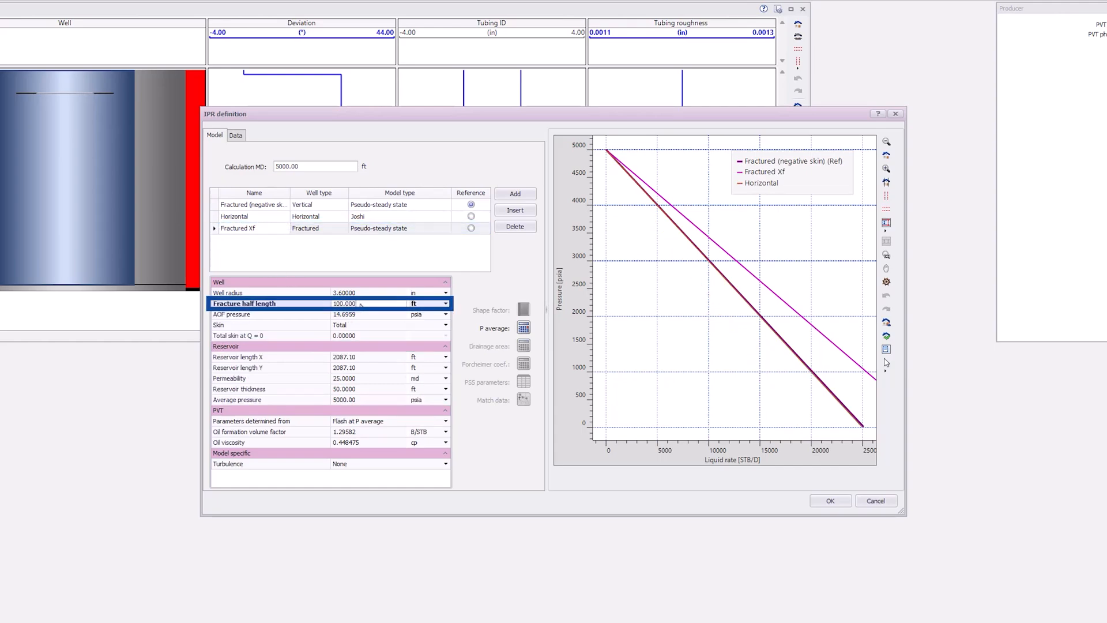
pyautogui.moveTo(360, 306); pyautogui.dragTo(325, 303)
pyautogui.write('53')
pyautogui.press('Return')
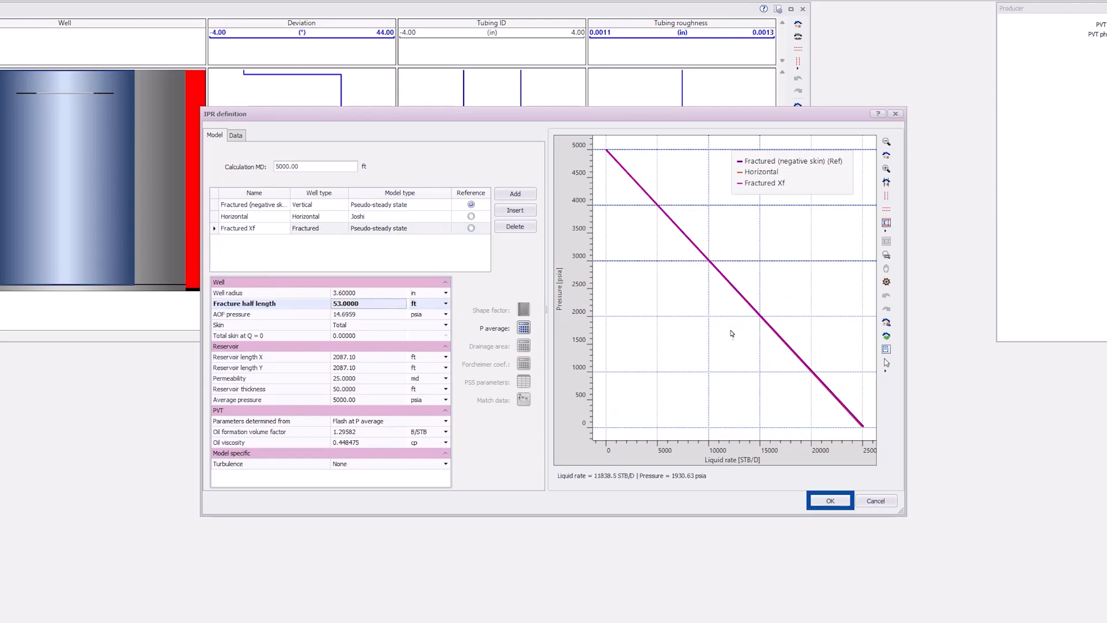
pyautogui.click(830, 500)
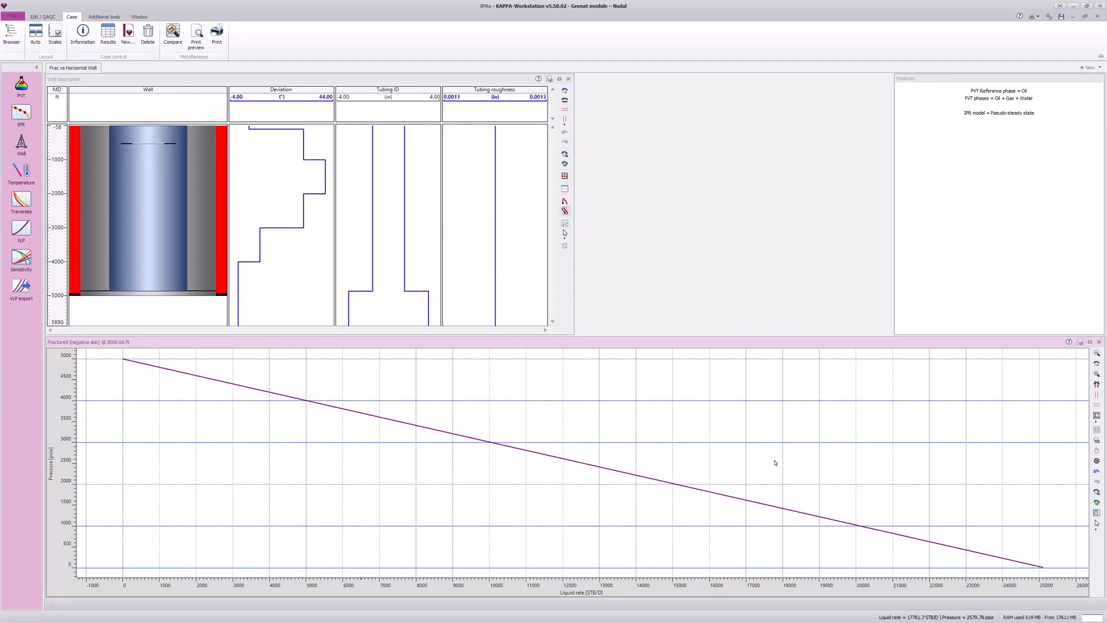